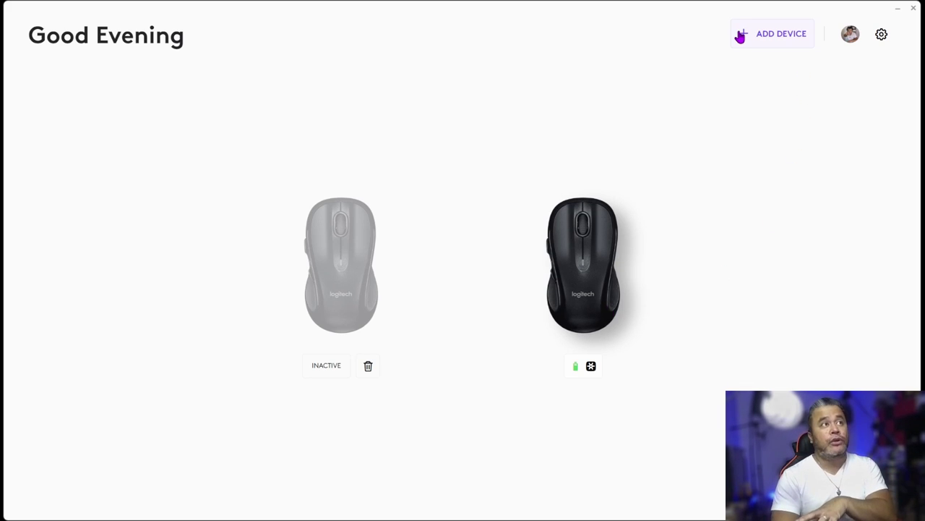
# Search for a new device through the Logi Unifying receiver and return to the device overview.
pyautogui.click(773, 43)
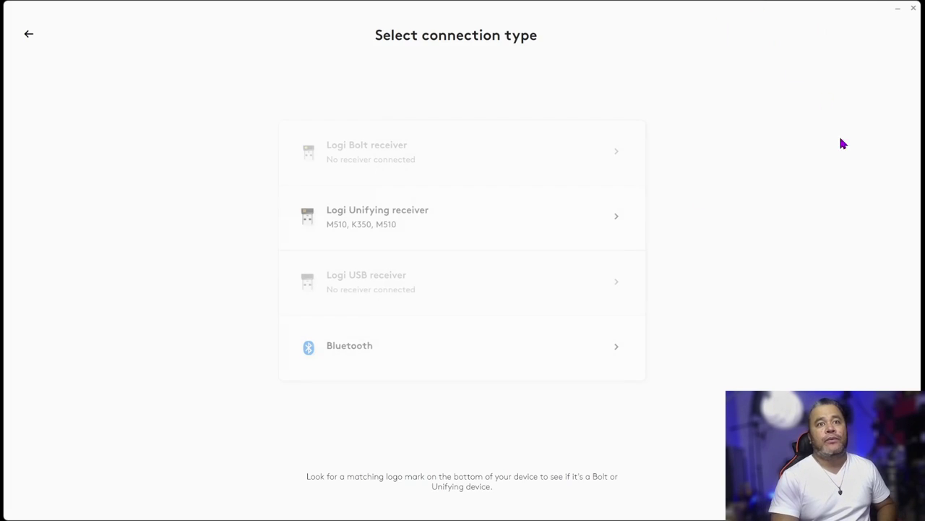
pyautogui.click(424, 221)
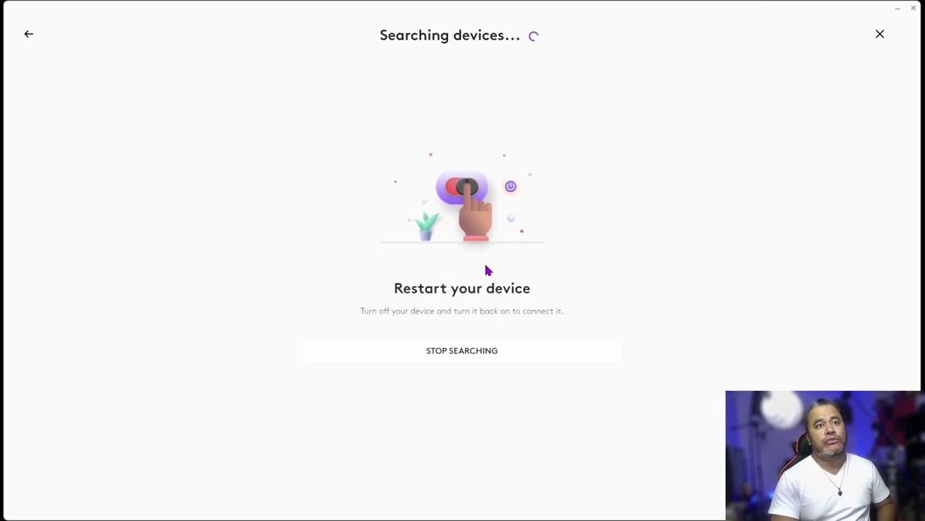
pyautogui.click(29, 36)
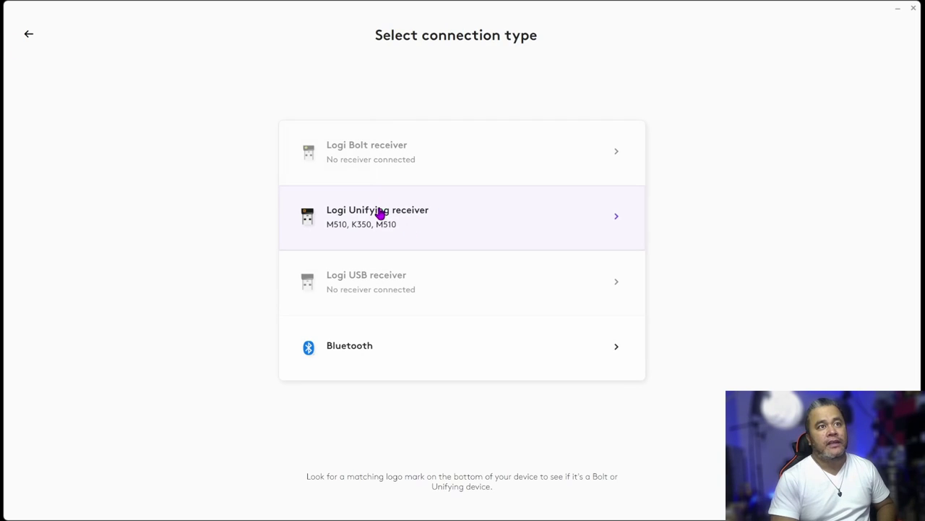
pyautogui.click(427, 223)
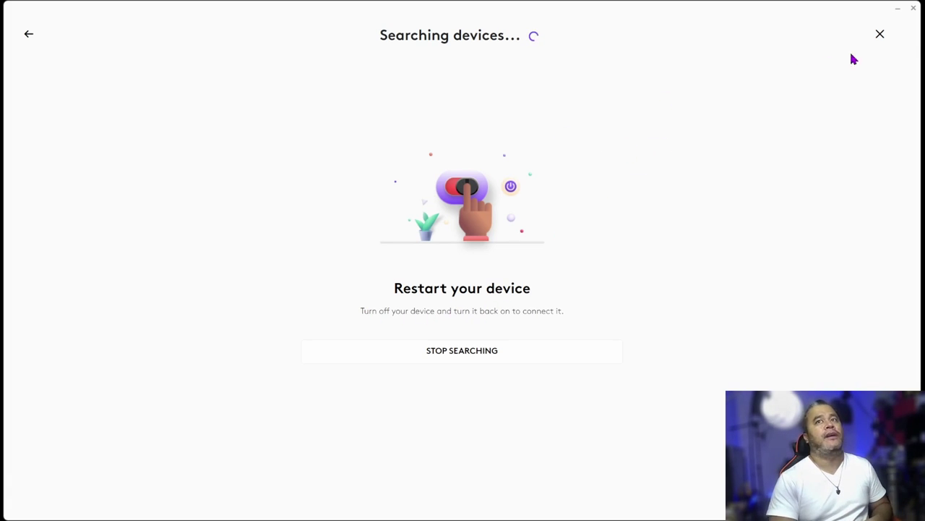
pyautogui.click(28, 36)
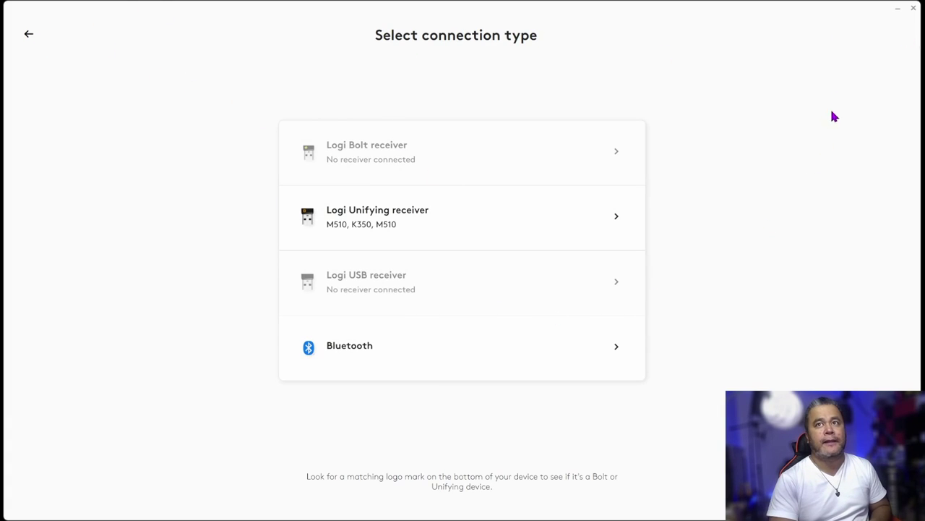
pyautogui.click(29, 34)
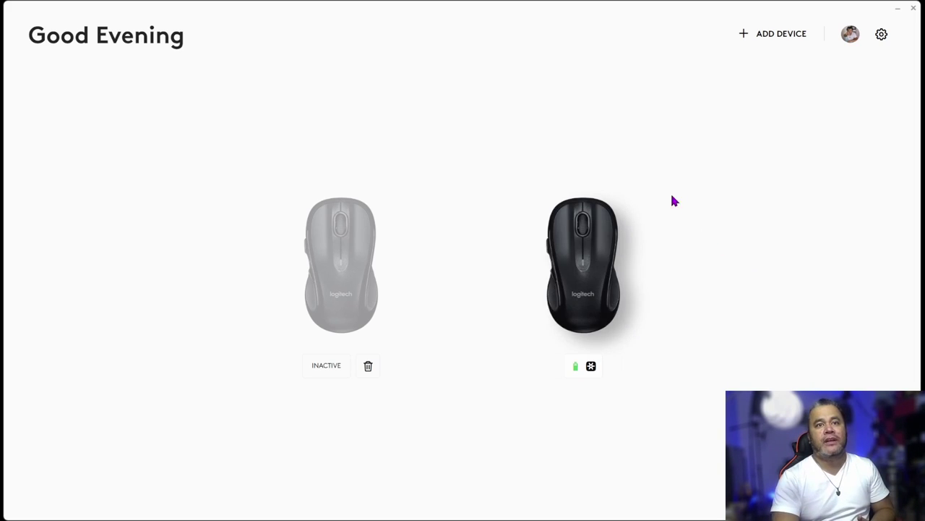
# Open the active M510 mouse and examine the actions available for its middle wheel button.
pyautogui.click(567, 273)
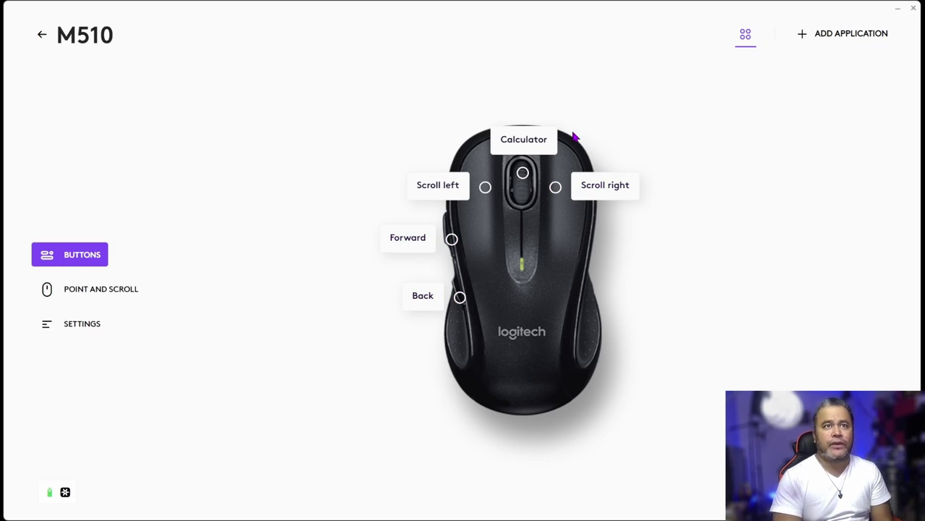
pyautogui.click(523, 175)
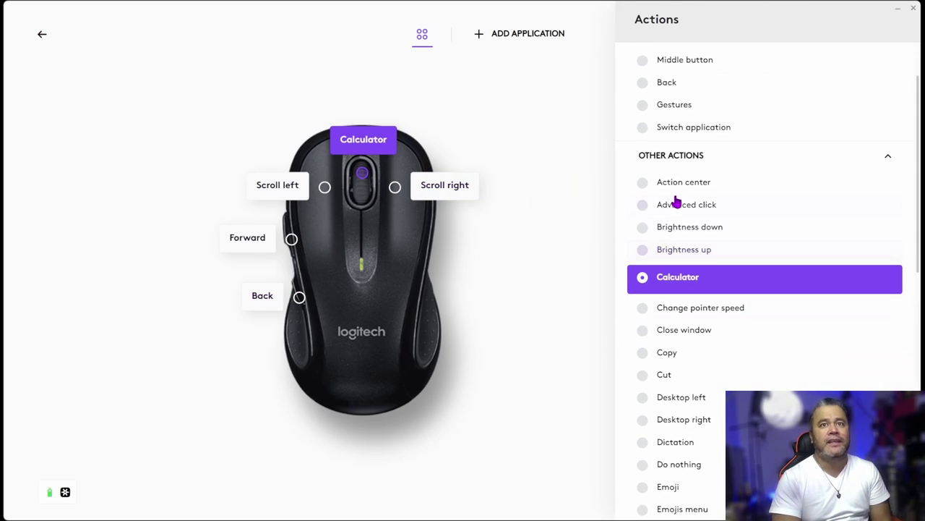
pyautogui.scroll(-8, 750, 299)
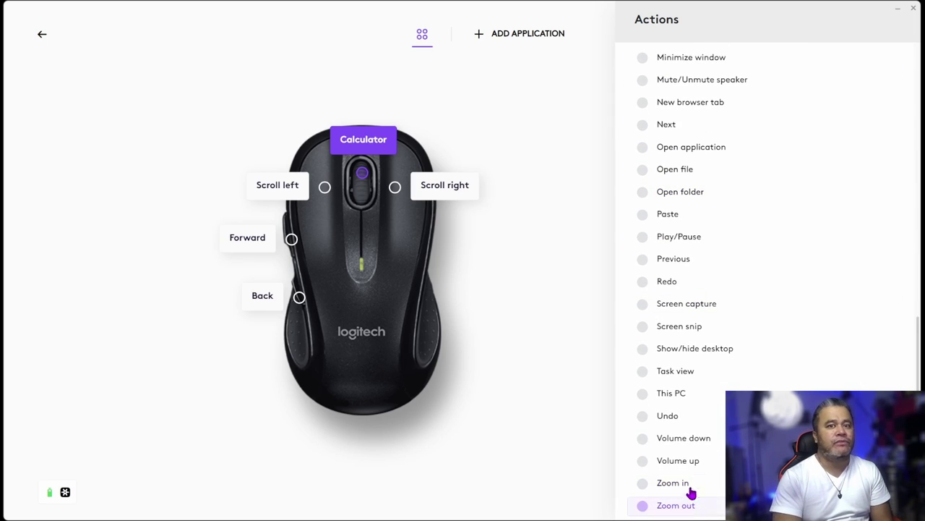
pyautogui.scroll(6, 694, 448)
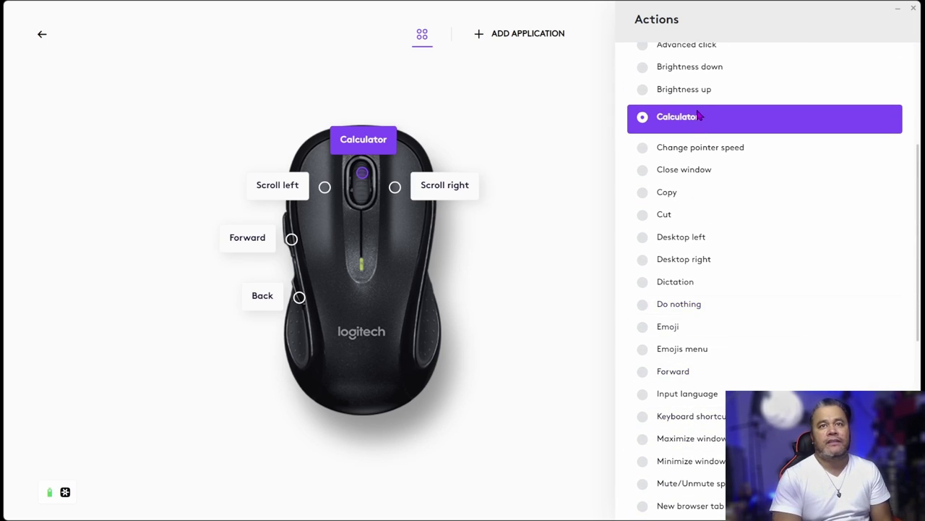
pyautogui.scroll(2, 699, 238)
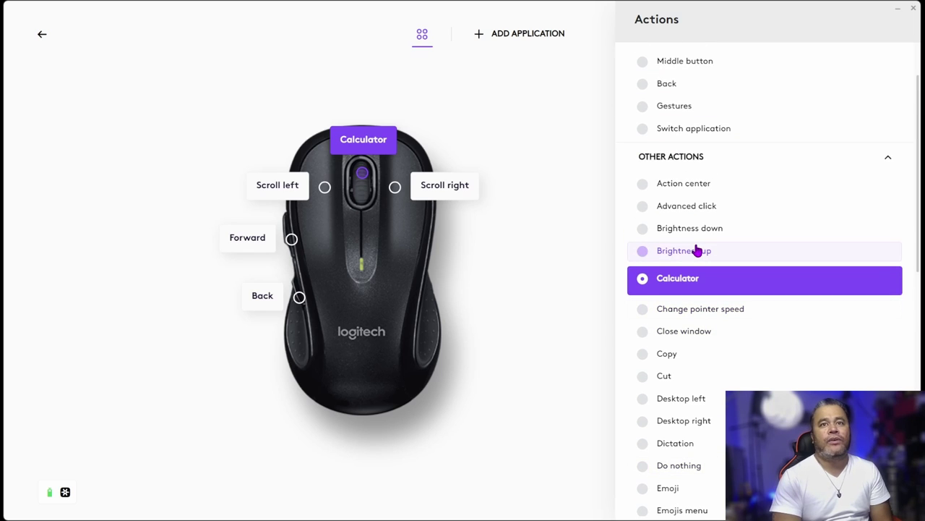
# Examine the actions that can be assigned to the M510's scroll right control.
pyautogui.click(394, 188)
pyautogui.scroll(-5, 730, 293)
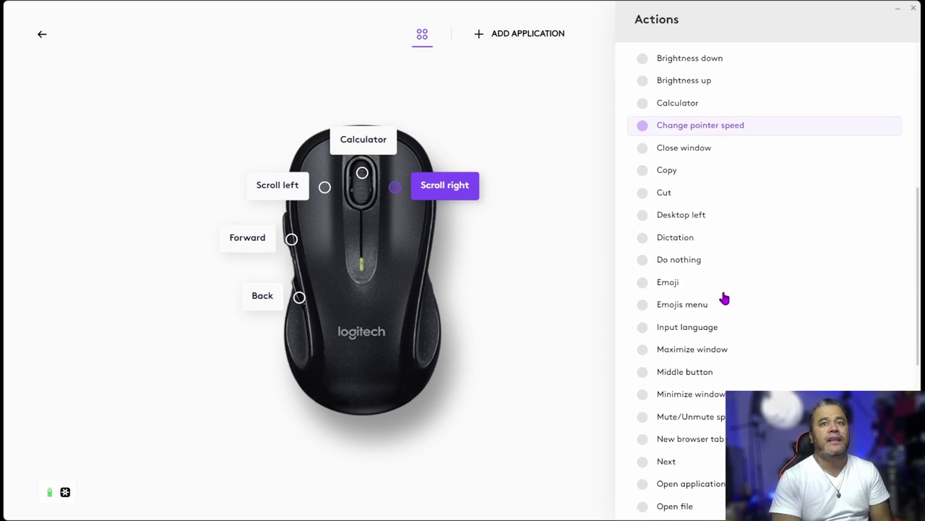
pyautogui.scroll(-5, 726, 297)
pyautogui.scroll(3, 726, 296)
pyautogui.scroll(-3, 726, 297)
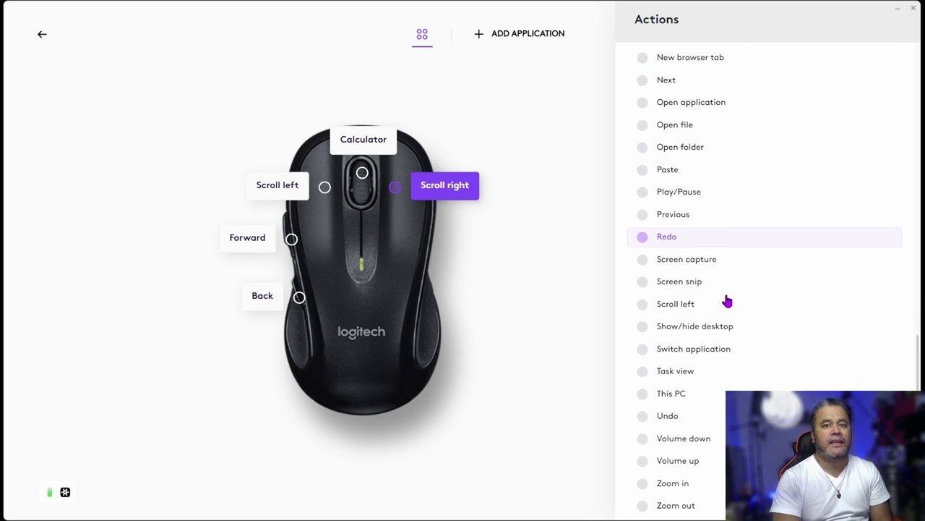
pyautogui.scroll(1, 727, 301)
# Review the assignable actions for the scroll left, forward and back controls and return to the M510's button overview.
pyautogui.click(324, 187)
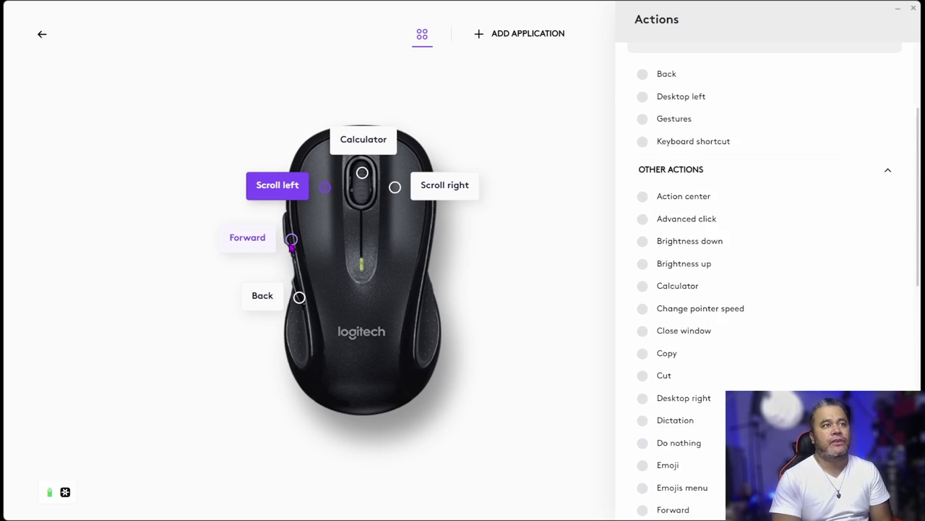
pyautogui.click(291, 239)
pyautogui.click(300, 297)
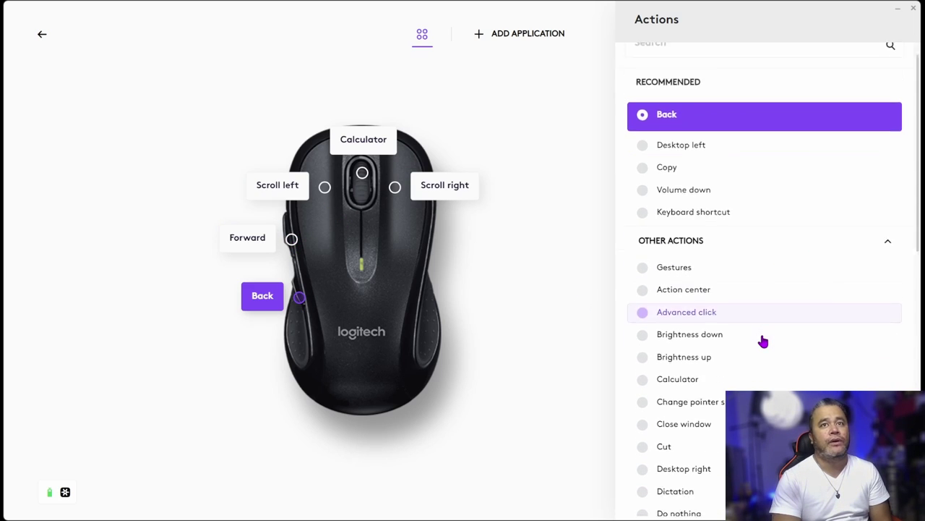
pyautogui.scroll(-5, 763, 341)
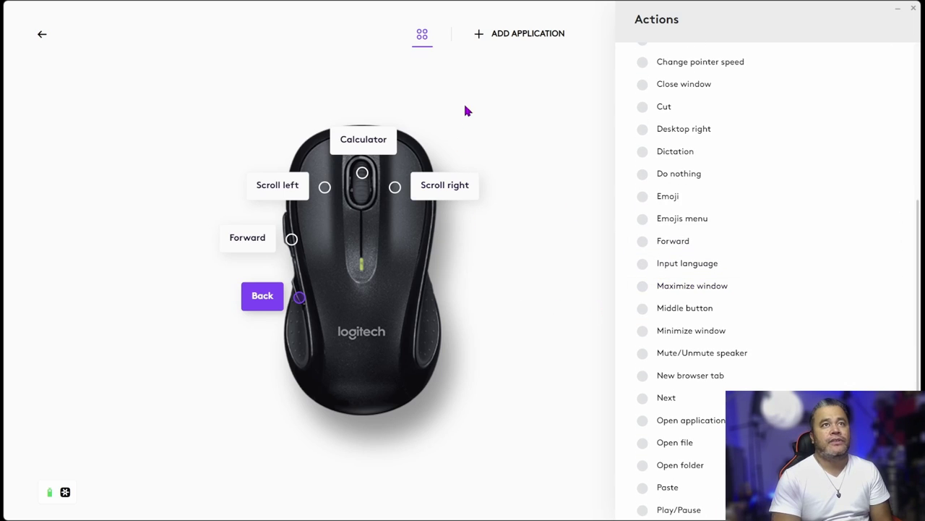
pyautogui.click(42, 34)
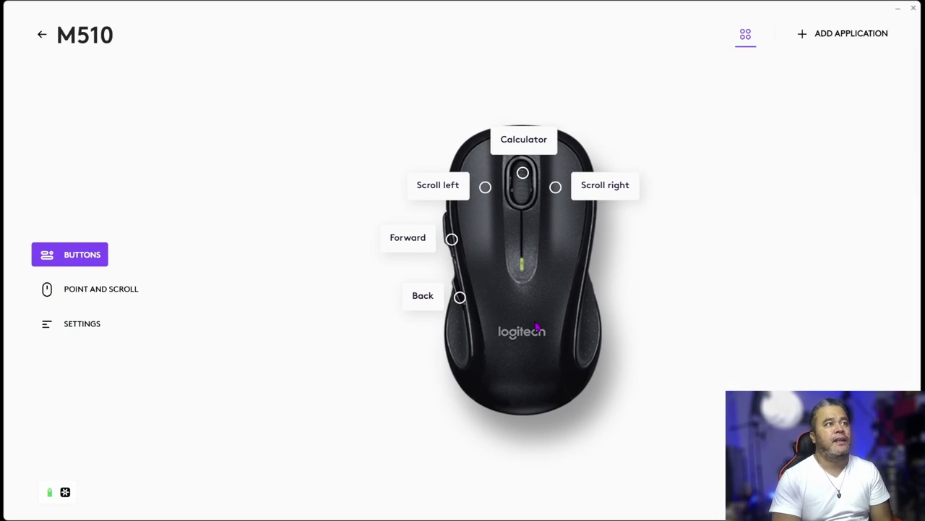
# Try the M510's pointer speed at 100% and set it back to 50%.
pyautogui.click(120, 290)
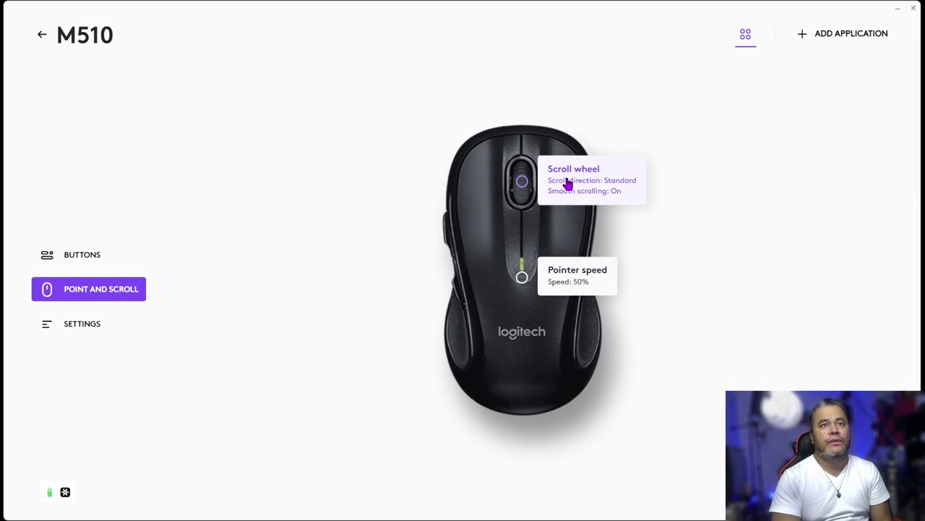
pyautogui.click(567, 284)
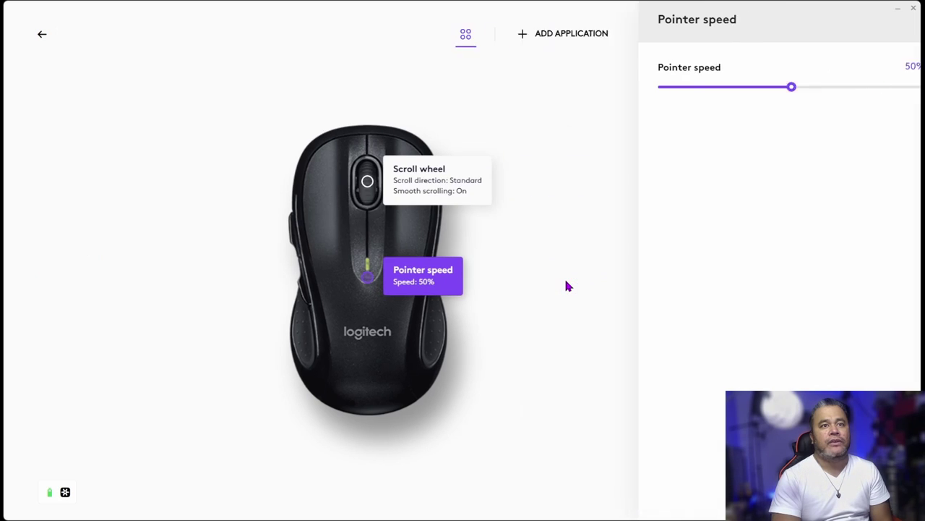
pyautogui.moveTo(771, 92); pyautogui.dragTo(916, 102)
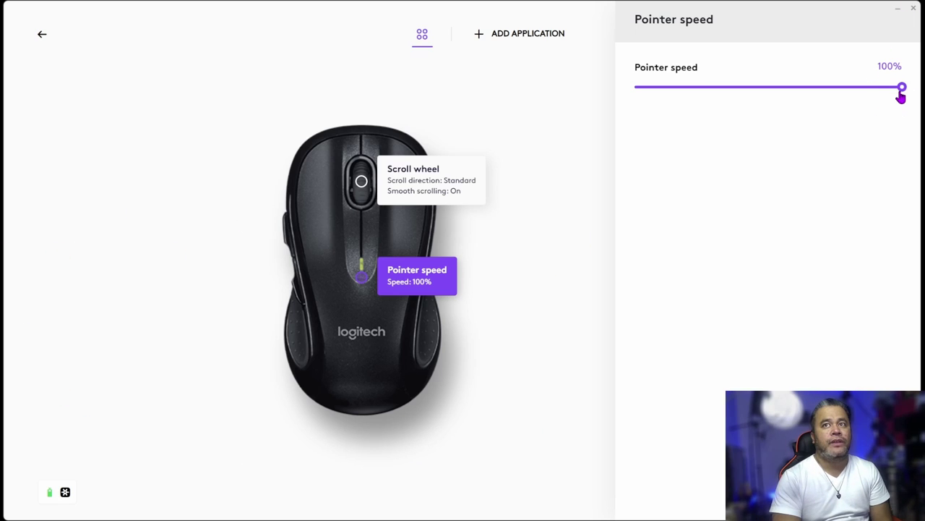
pyautogui.moveTo(901, 90); pyautogui.dragTo(768, 92)
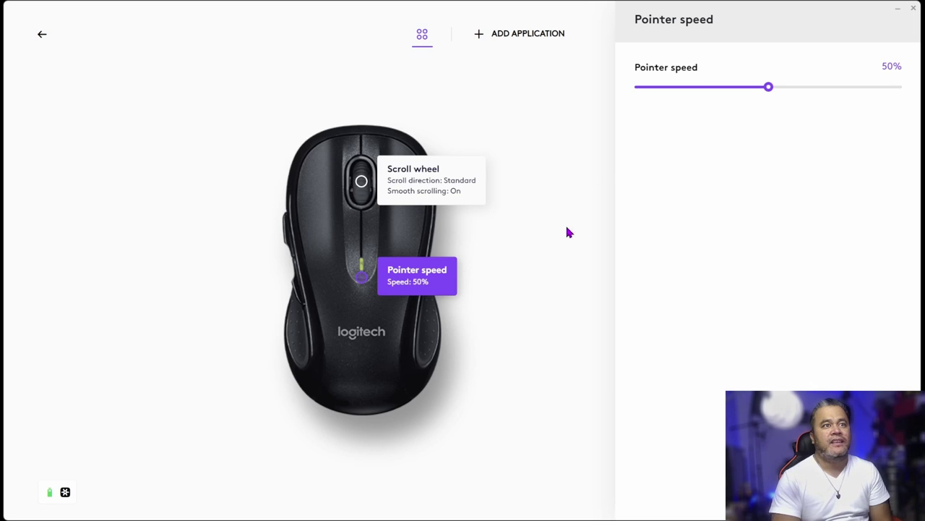
# Review the M510's scroll wheel options and its device settings down to device removal, and return to the device overview.
pyautogui.click(360, 182)
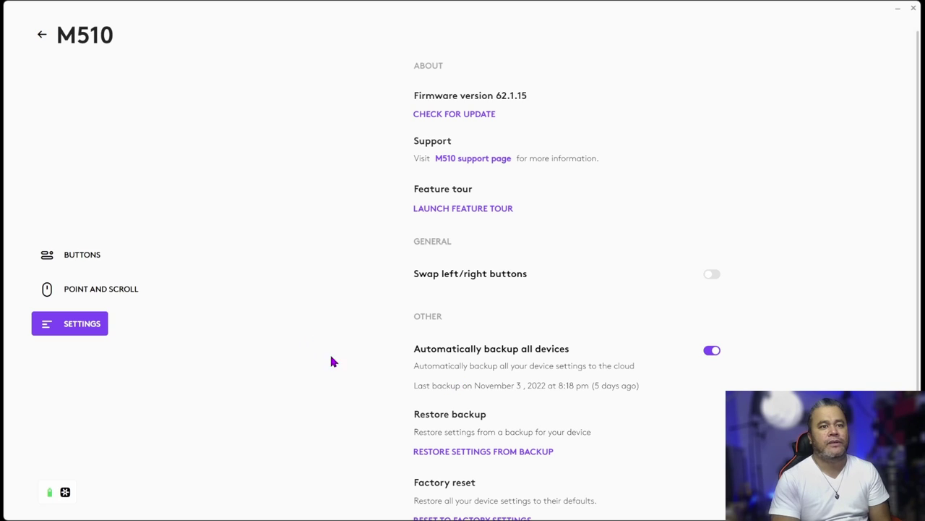
pyautogui.scroll(-2, 427, 405)
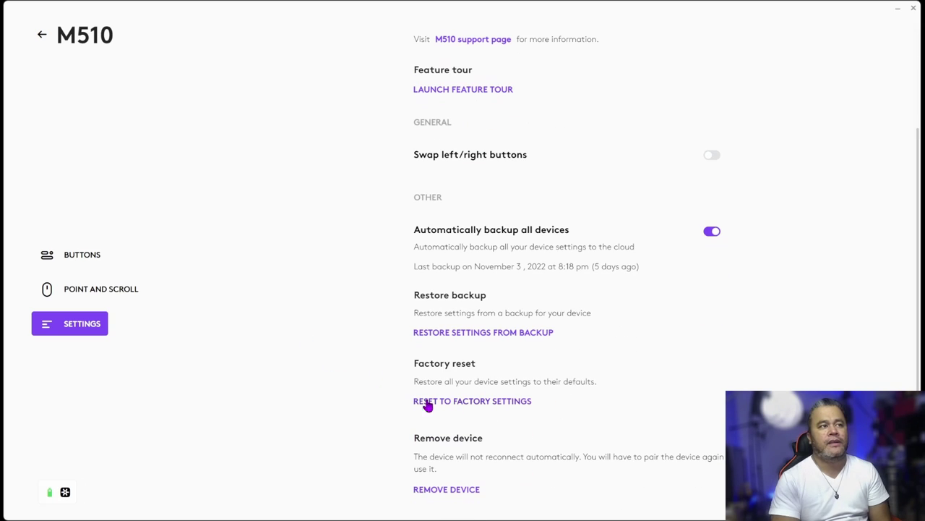
pyautogui.click(43, 36)
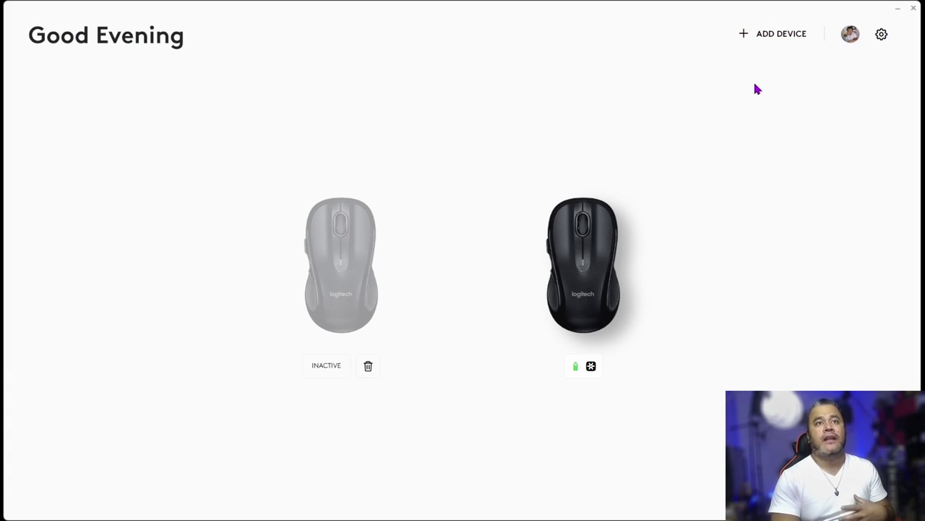
# Revisit the M510's button assignments and view the connection types for adding a device, ending on the device overview.
pyautogui.click(601, 269)
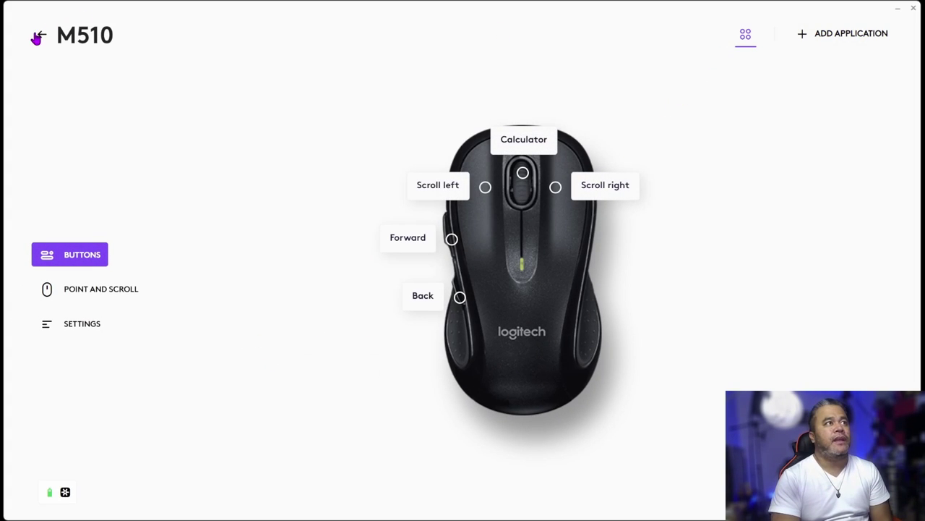
pyautogui.click(36, 37)
pyautogui.click(769, 37)
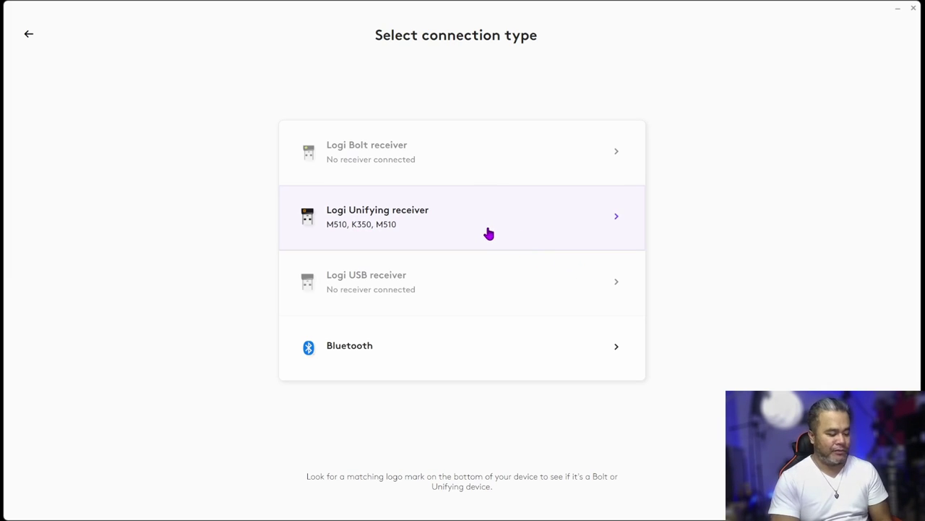
pyautogui.click(32, 39)
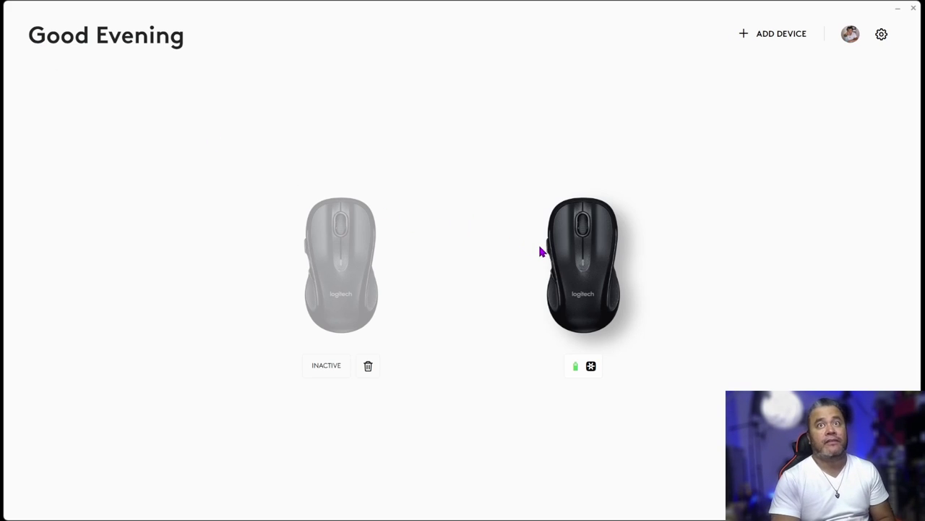